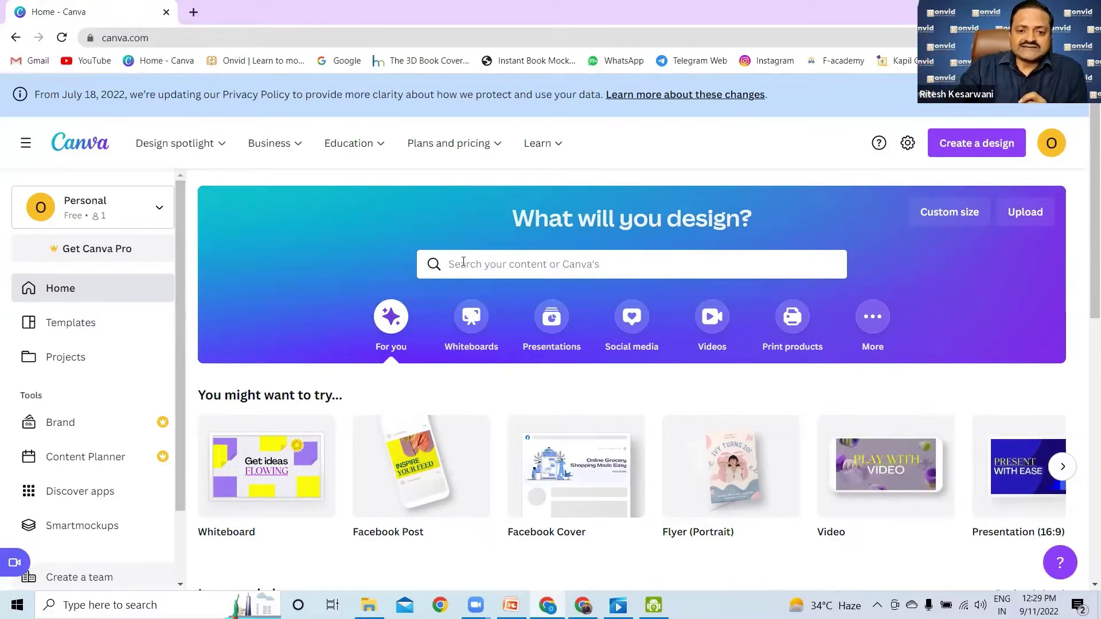
{"action": "mouse_move", "coordinate": [431, 130]}
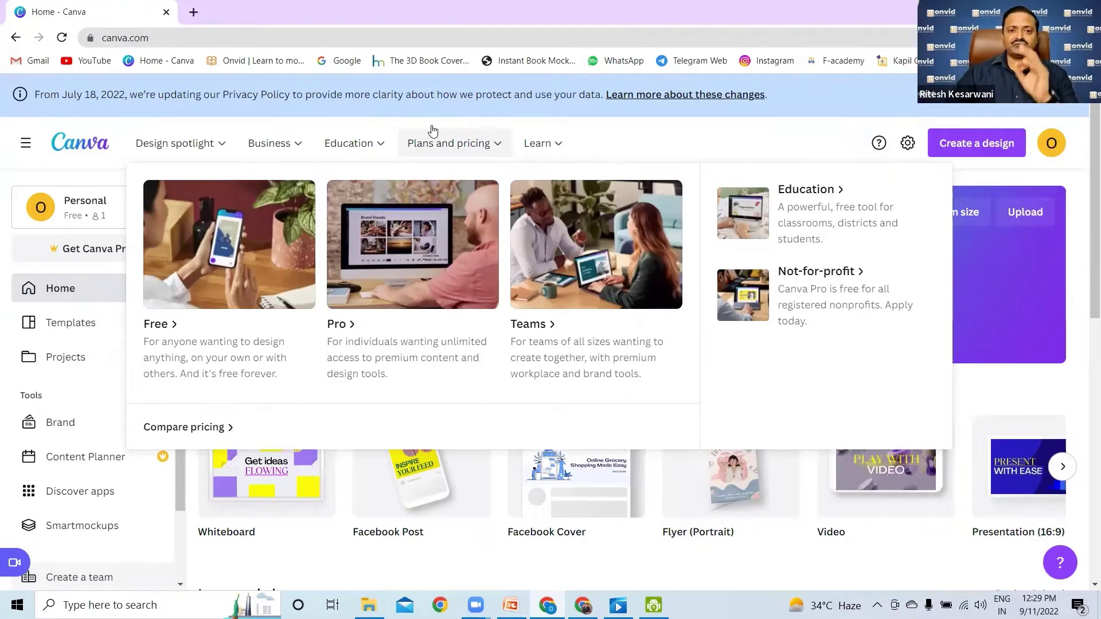
{"action": "left_click", "coordinate": [433, 131]}
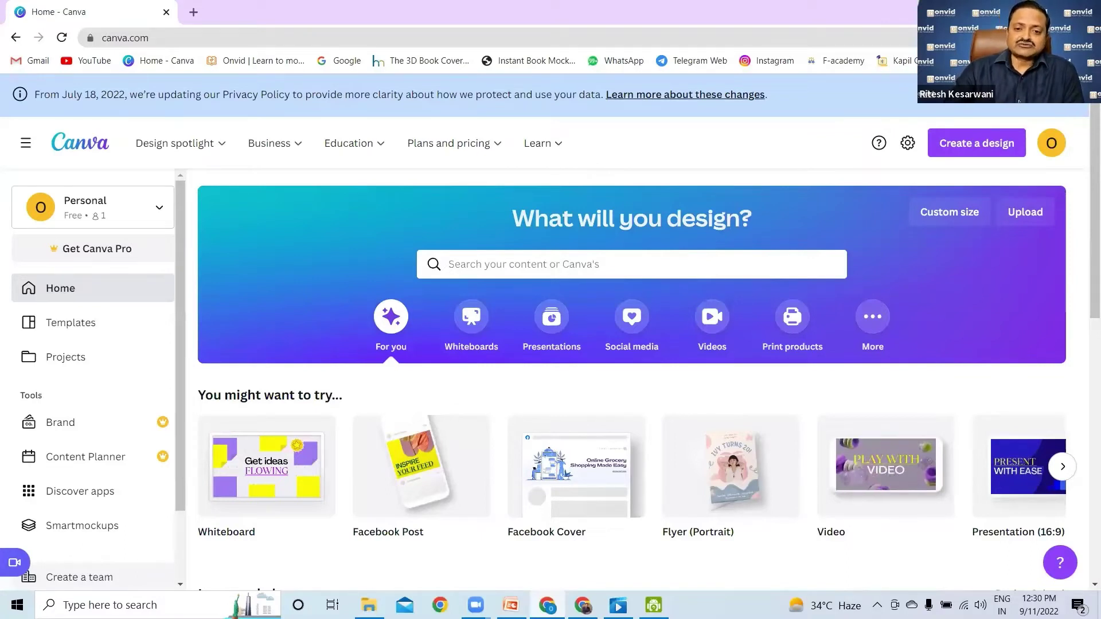
Look up template suggestions for "linked", and replace the search term with "facebook post"
{"action": "left_click", "coordinate": [453, 265]}
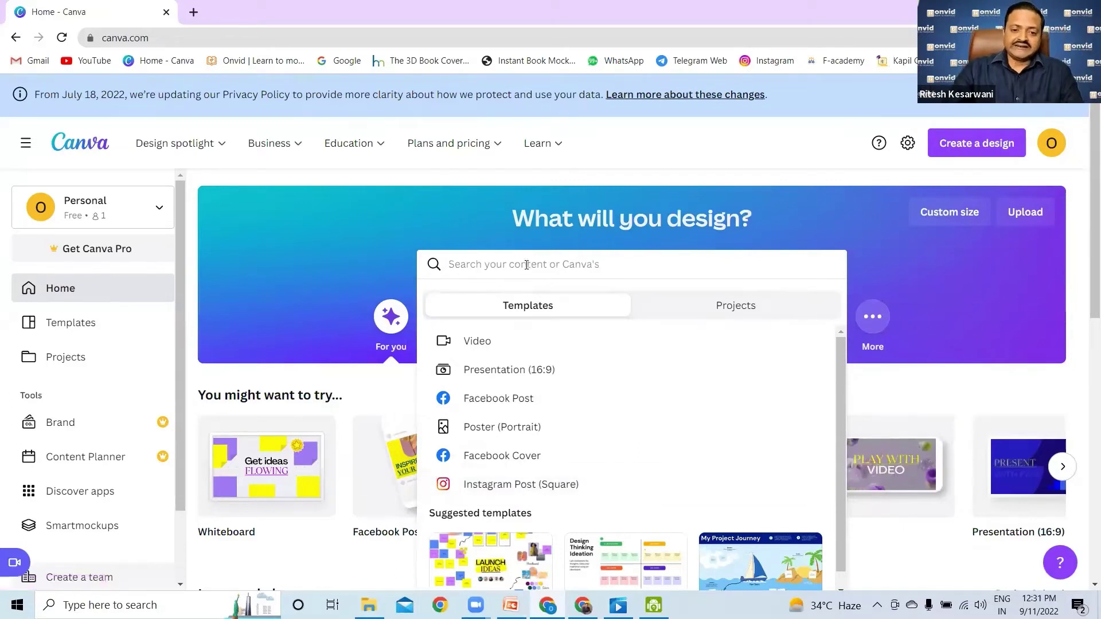
{"action": "type", "text": "linked"}
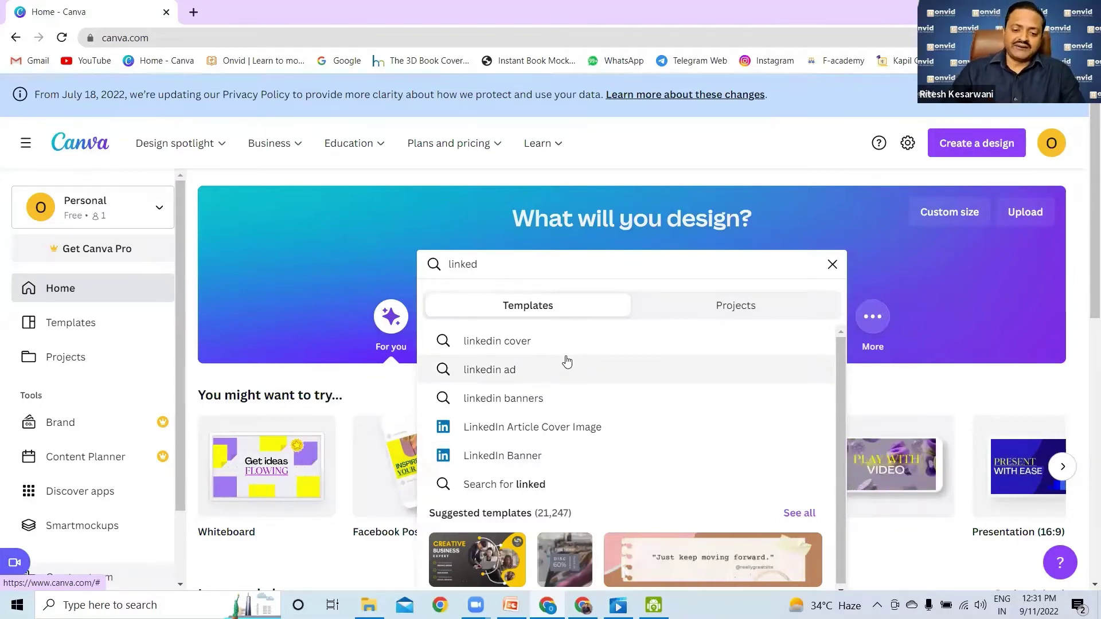
{"action": "key", "text": "ctrl+a"}
{"action": "type", "text": "face"}
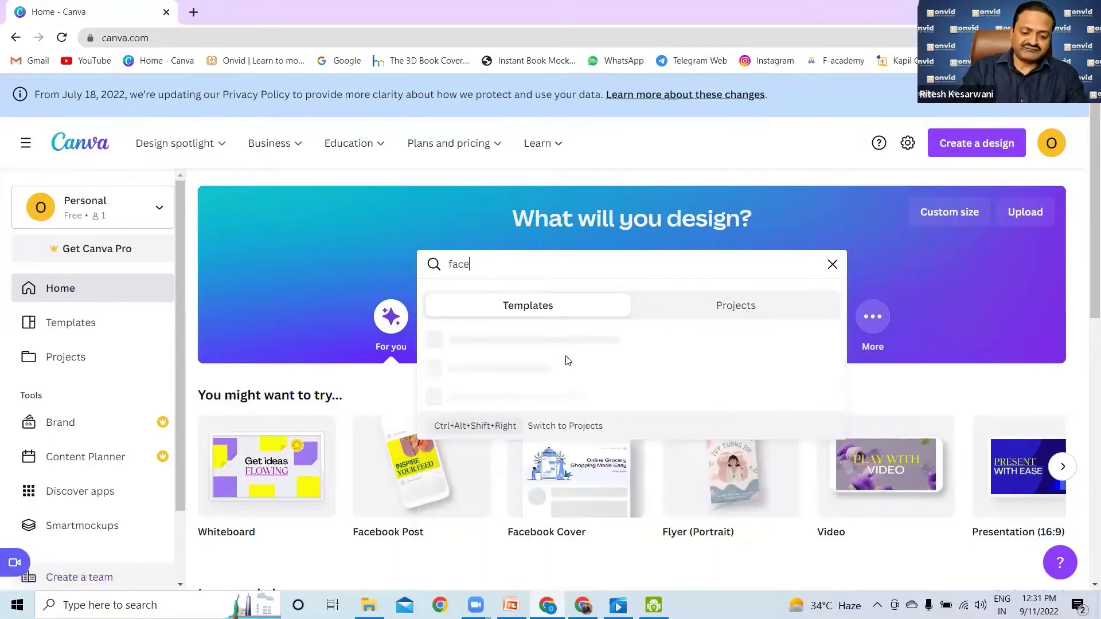
{"action": "type", "text": "book post"}
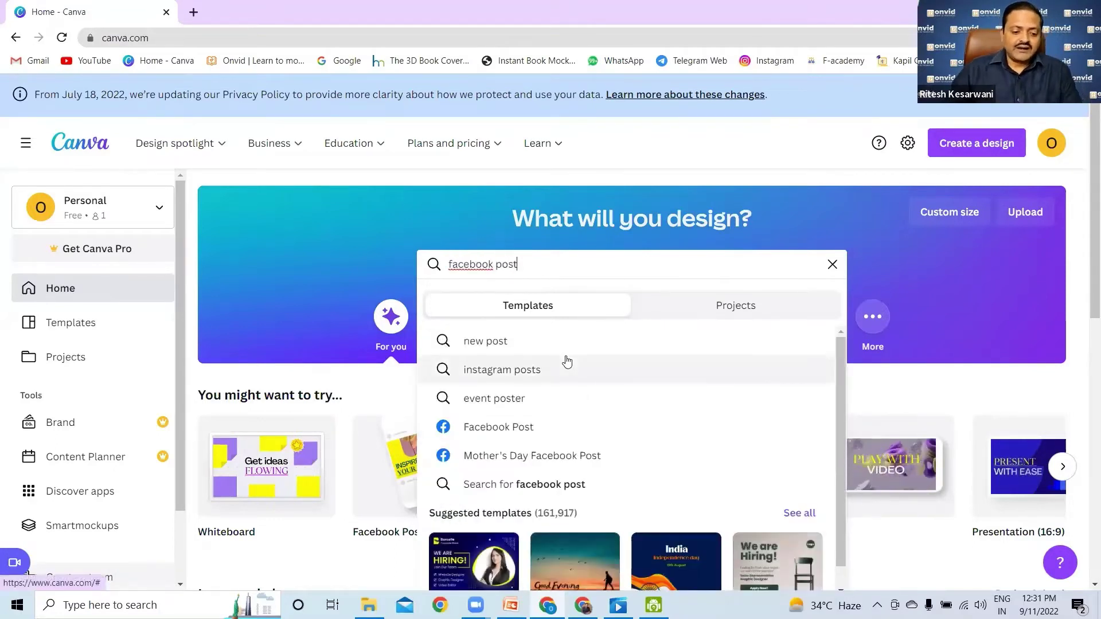
Look up template suggestions for "youtube thumbnail" in place of the current search term
{"action": "key", "text": "ctrl+a"}
{"action": "type", "text": "yout"}
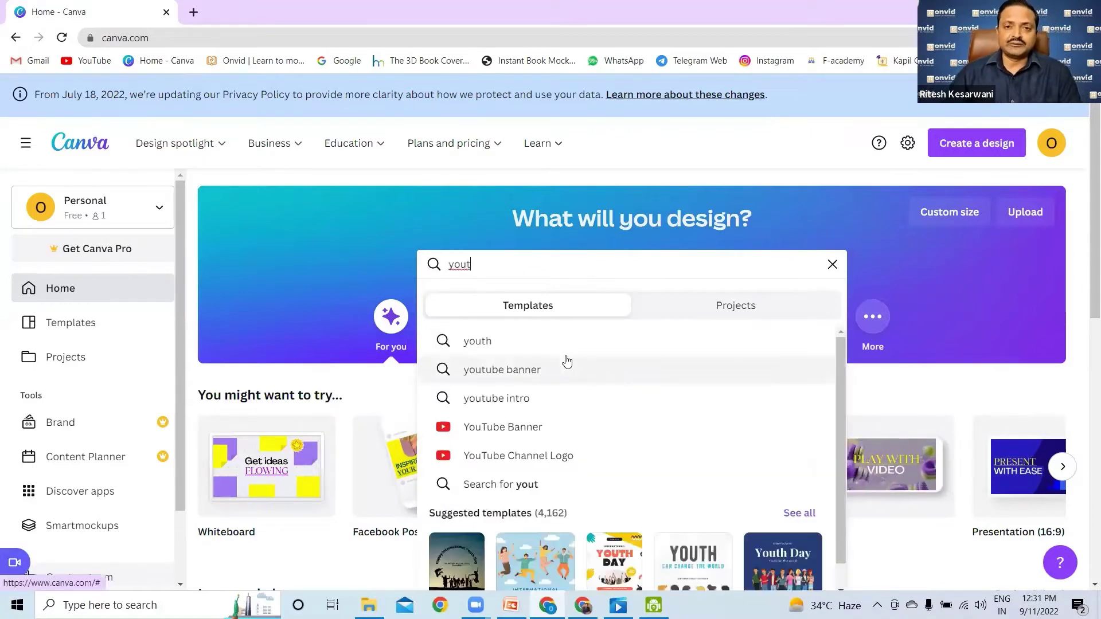
{"action": "type", "text": "ube"}
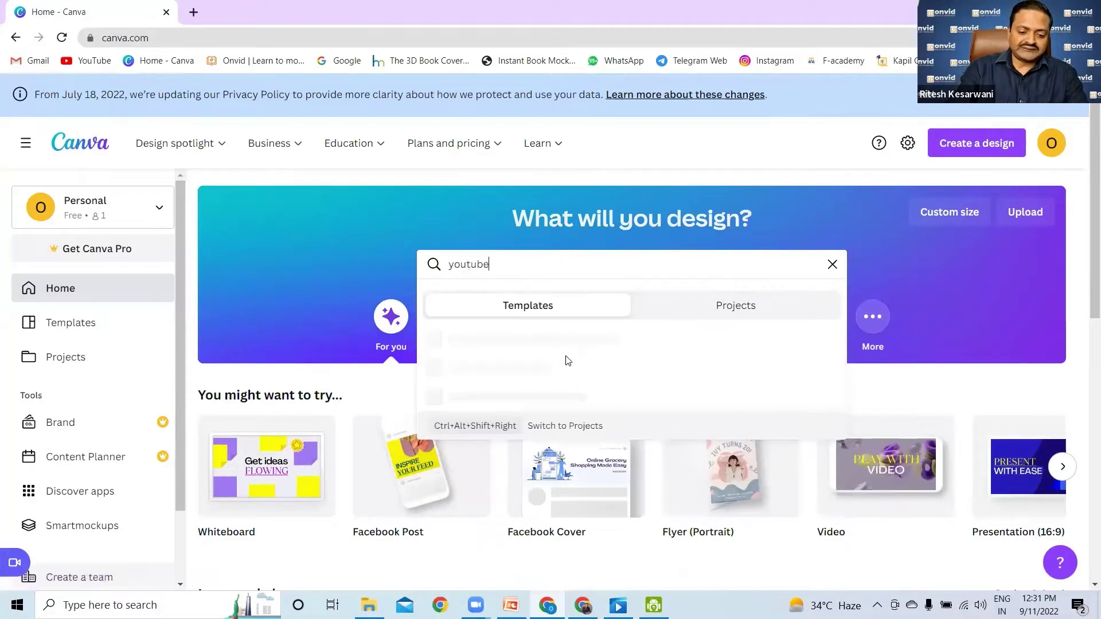
{"action": "type", "text": " thumbnail"}
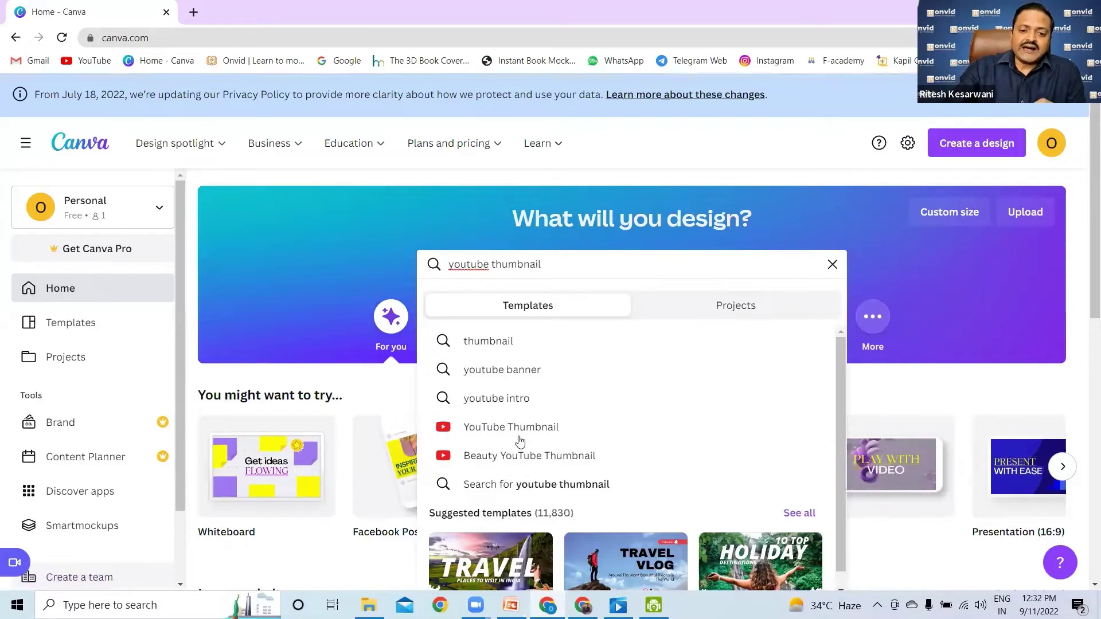
Replace the search term with "Instragram post" and run the template search
{"action": "left_click_drag", "start_coordinate": [548, 264], "coordinate": [404, 265]}
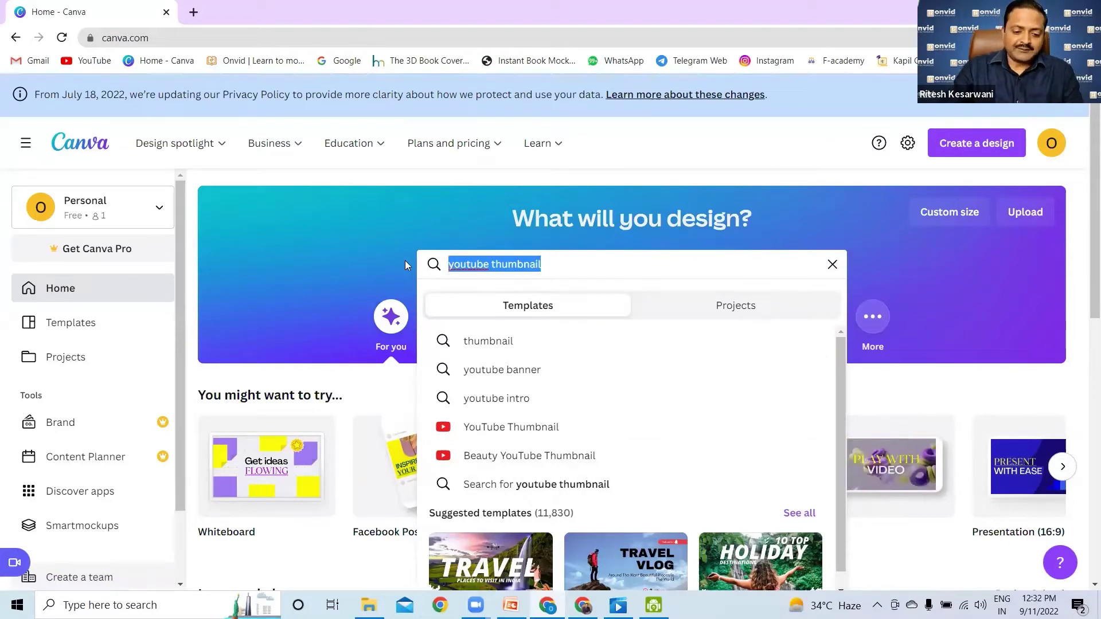
{"action": "type", "text": "Instragram post"}
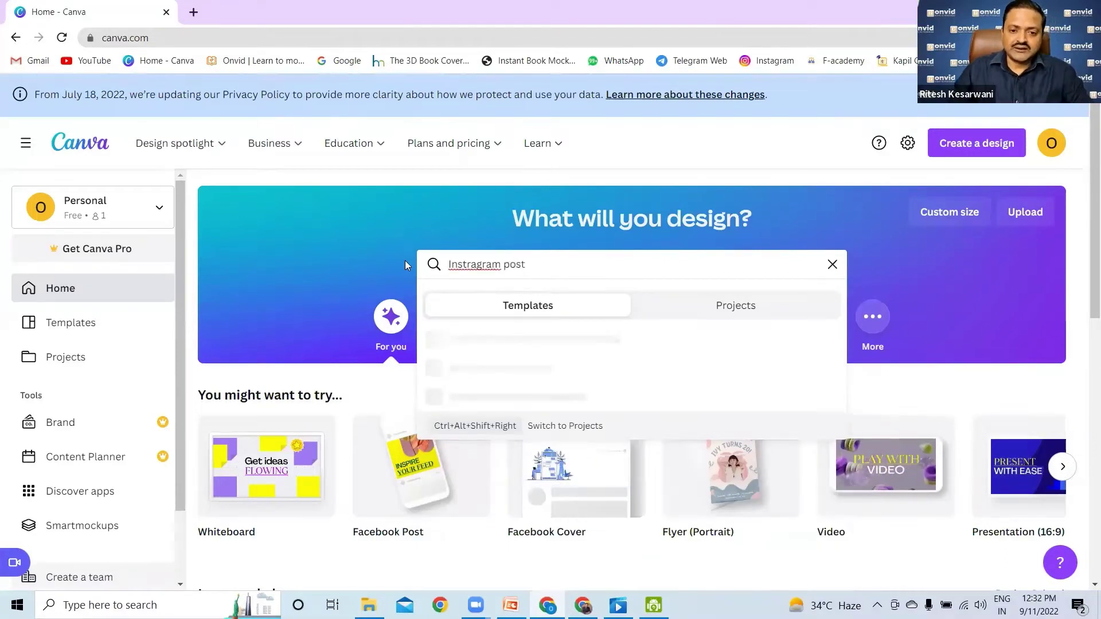
{"action": "key", "text": "Return"}
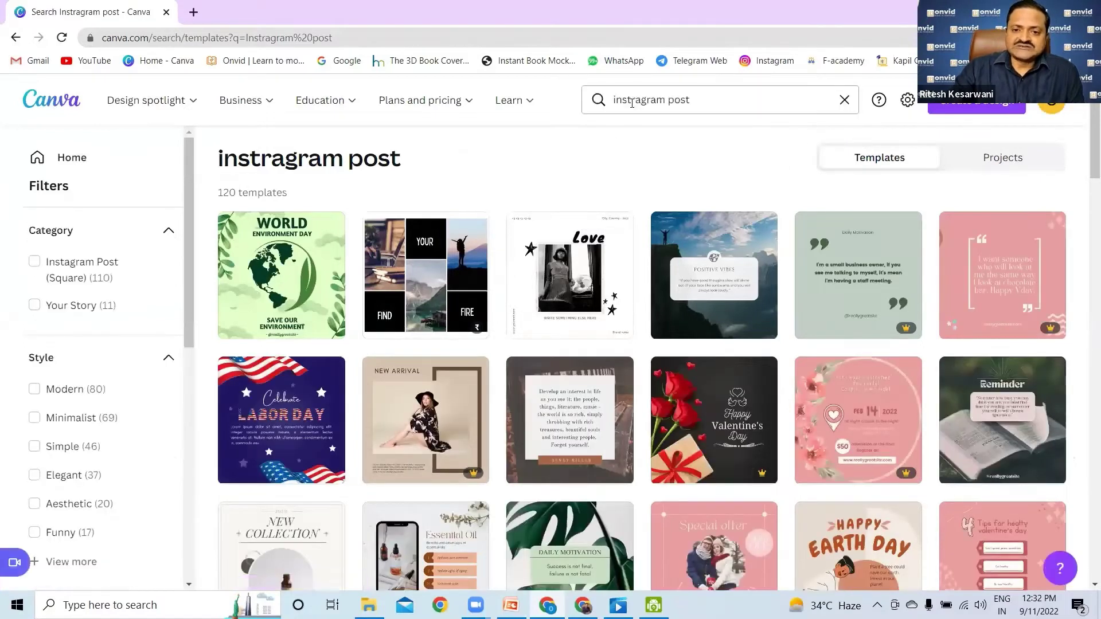
Correct the misspelled search term to "instagram post", rerun the template search and browse the results
{"action": "left_click", "coordinate": [685, 98]}
{"action": "key", "text": "Left"}
{"action": "key", "text": "Left"}
{"action": "key", "text": "Left"}
{"action": "key", "text": "Left"}
{"action": "key", "text": "Left"}
{"action": "key", "text": "Left"}
{"action": "key", "text": "Left"}
{"action": "key", "text": "Left"}
{"action": "key", "text": "Left"}
{"action": "key", "text": "Left"}
{"action": "key", "text": "BackSpace"}
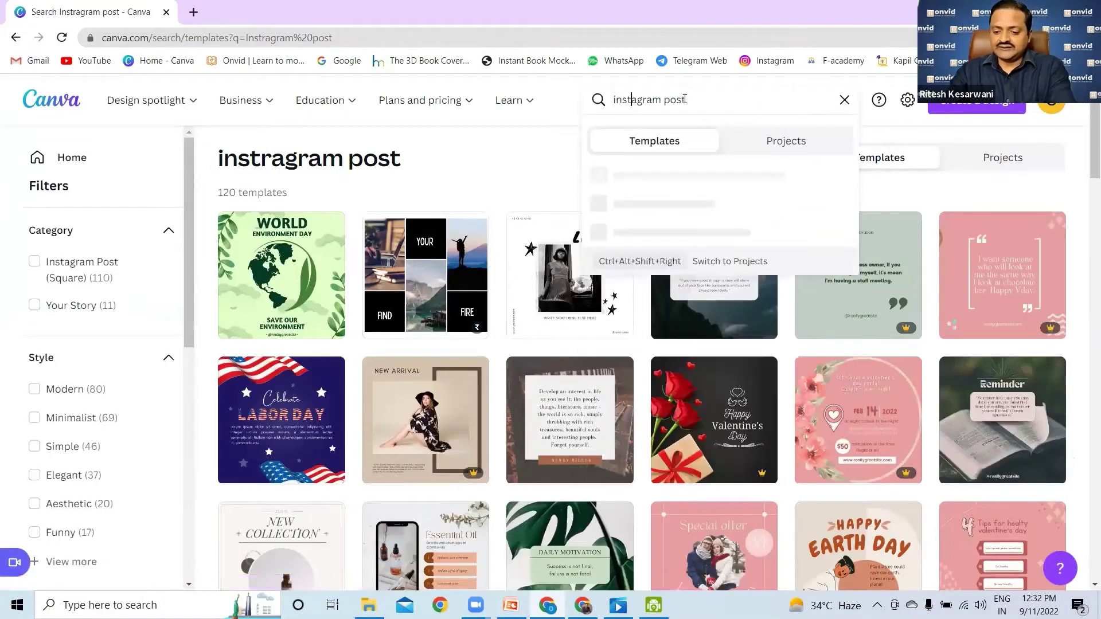
{"action": "key", "text": "Return"}
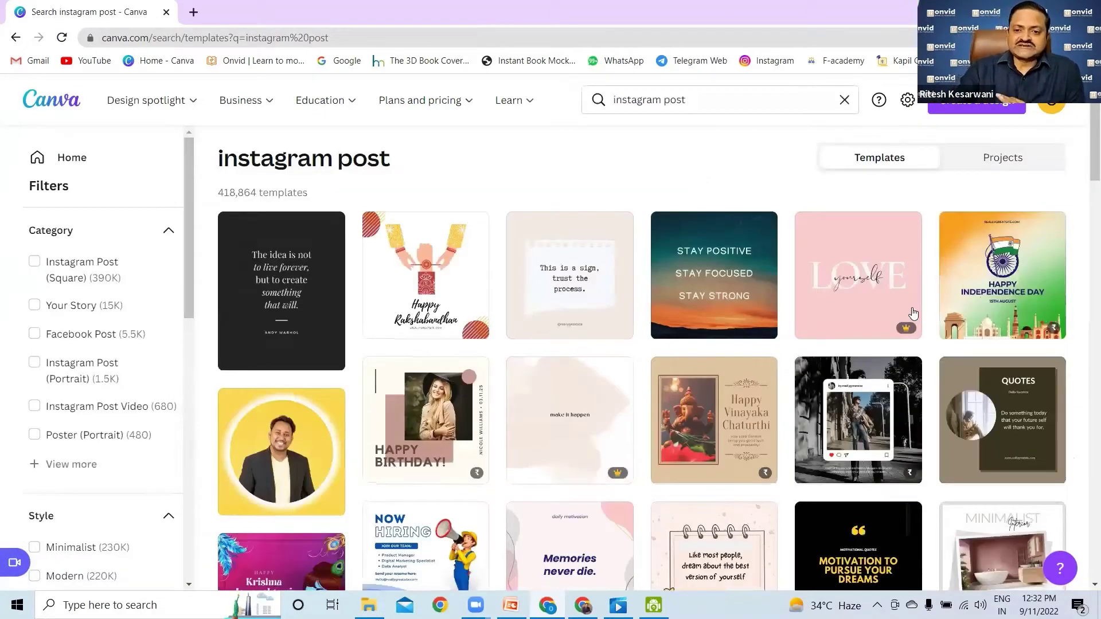
{"action": "scroll", "coordinate": [736, 282], "scroll_direction": "down", "scroll_amount": 6}
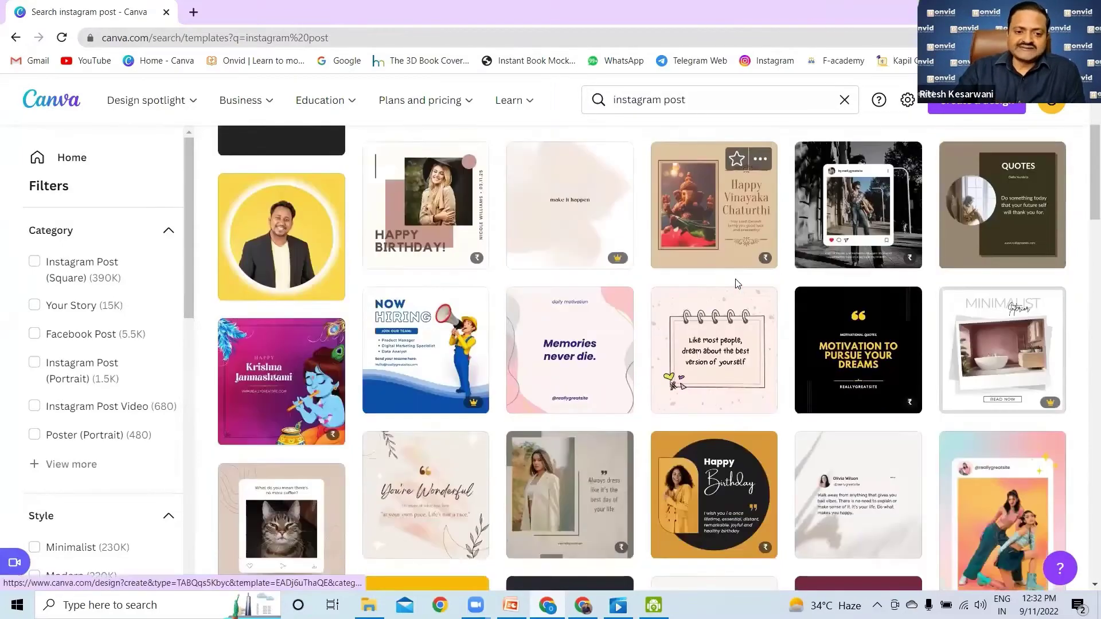
{"action": "scroll", "coordinate": [735, 279], "scroll_direction": "up", "scroll_amount": 6}
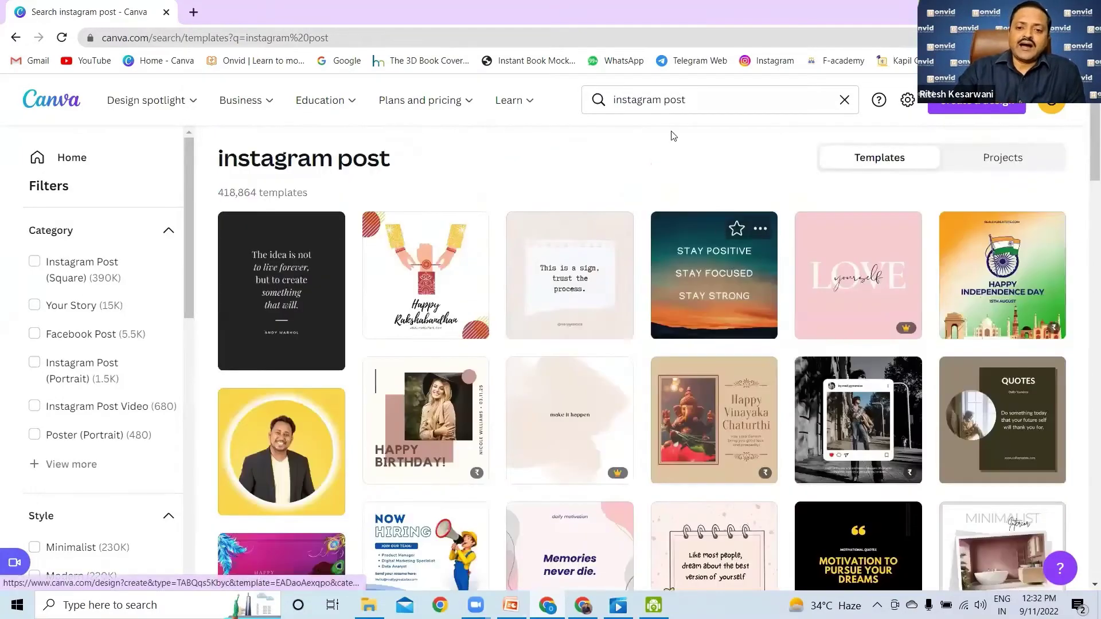
Search the templates for "facebook post" and open the blue "Limited Offer Big Sale" template for editing
{"action": "double_click", "coordinate": [645, 103]}
{"action": "type", "text": "facebook post"}
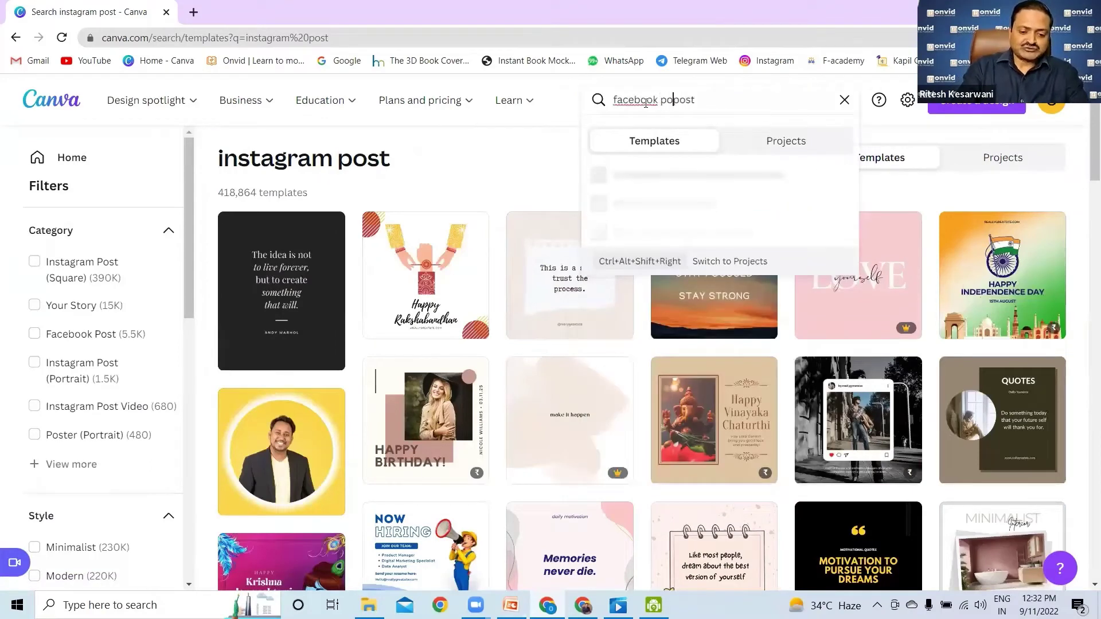
{"action": "key", "text": "BackSpace"}
{"action": "key", "text": "BackSpace"}
{"action": "key", "text": "BackSpace"}
{"action": "key", "text": "BackSpace"}
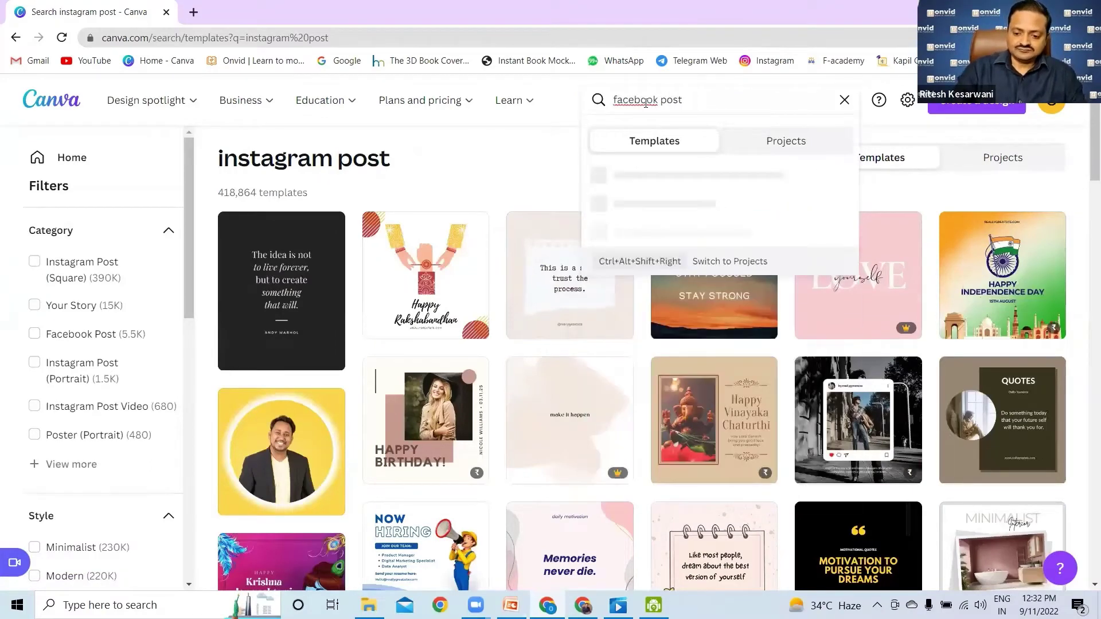
{"action": "key", "text": "Return"}
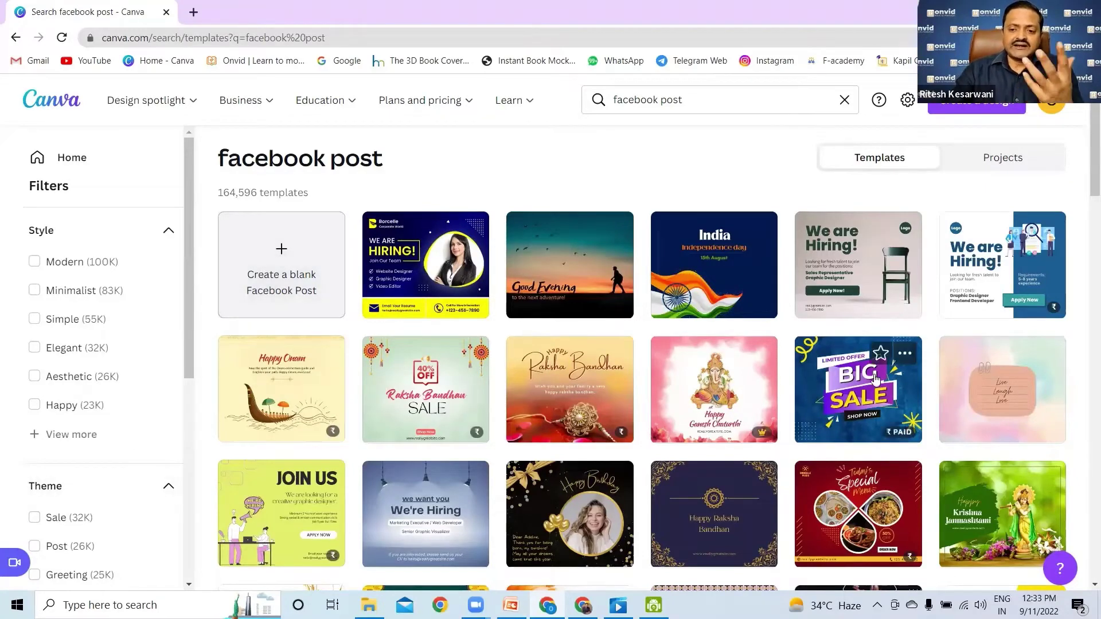
{"action": "left_click", "coordinate": [861, 395]}
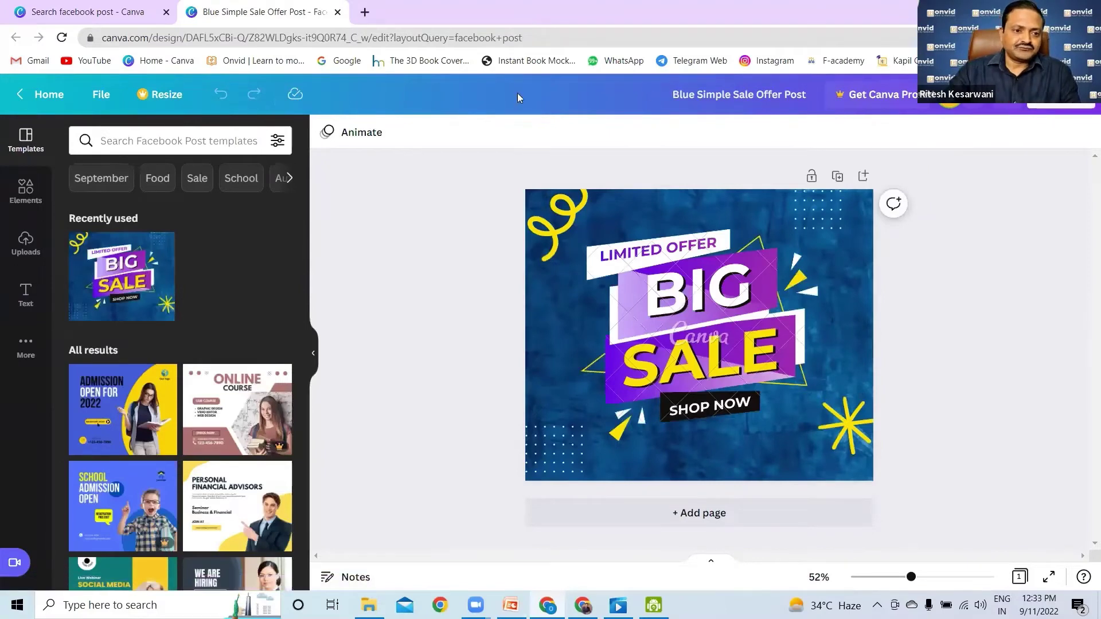
Go from the template search results to the home page, and return to the open Blue Simple Sale Offer Post design
{"action": "left_click", "coordinate": [143, 14]}
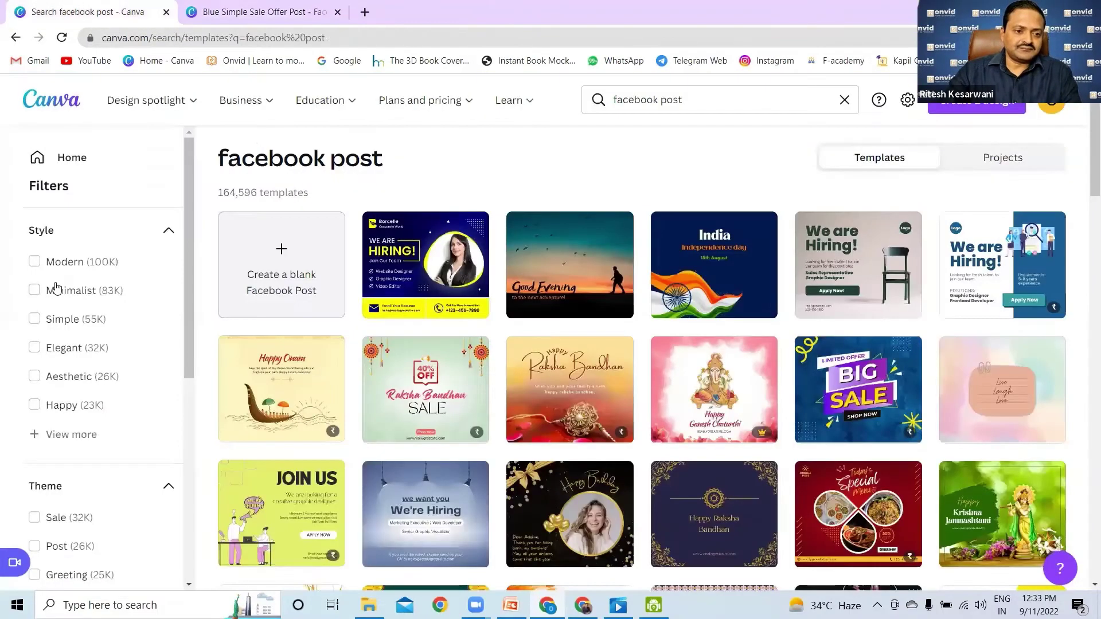
{"action": "left_click", "coordinate": [66, 102]}
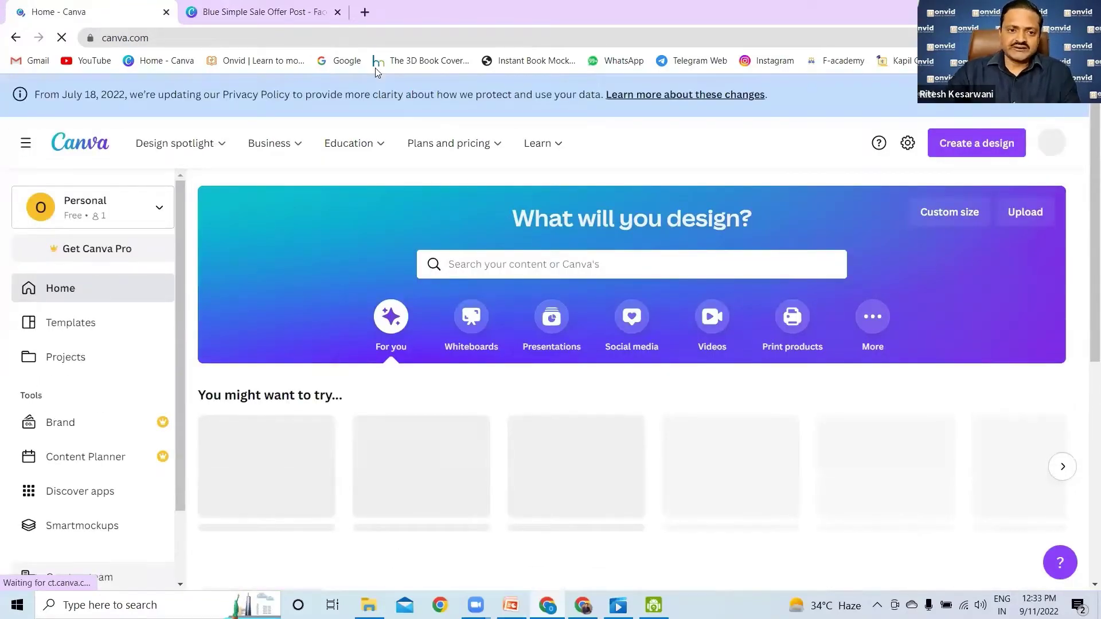
{"action": "key", "text": "ctrl+Tab"}
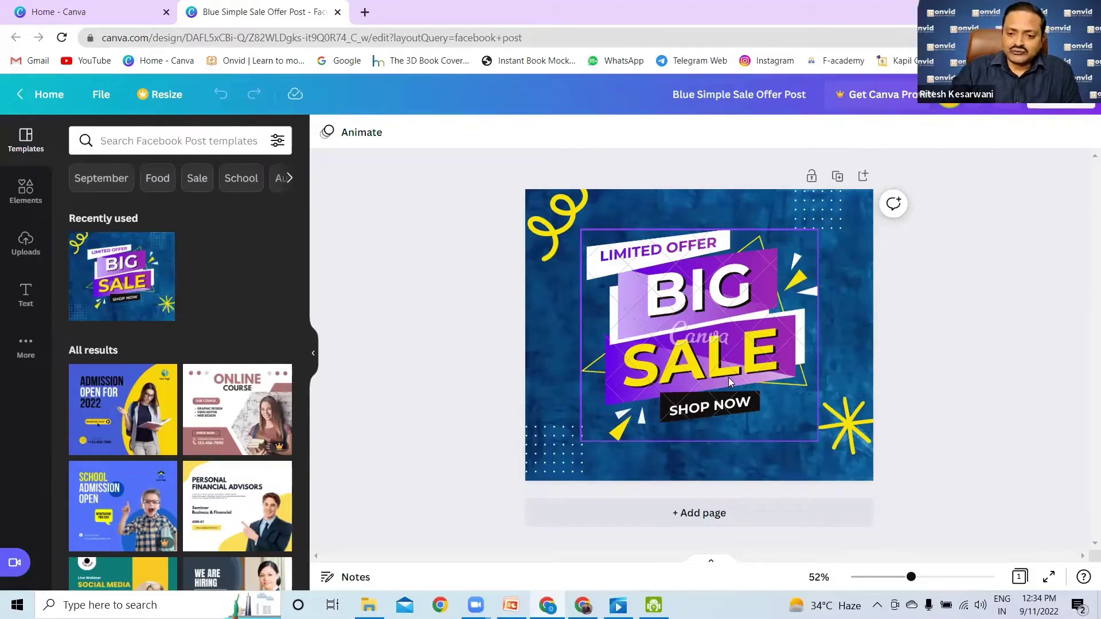
Delete the central "BIG SALE" graphic from the post, and undo the deletion
{"action": "left_click", "coordinate": [727, 345]}
{"action": "key", "text": "Delete"}
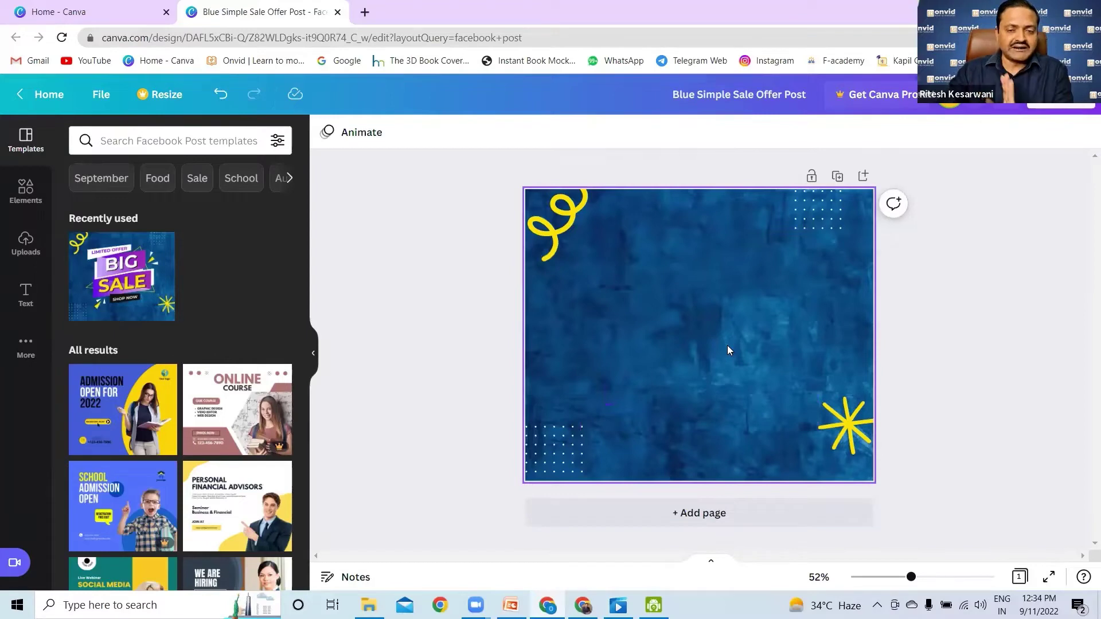
{"action": "key", "text": "ctrl+z"}
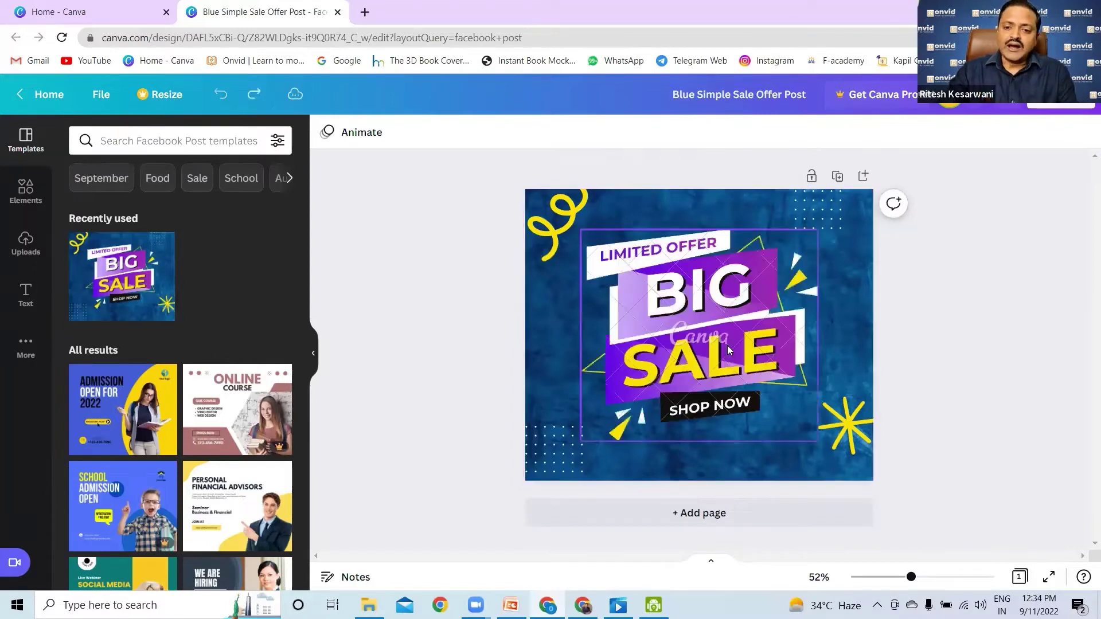